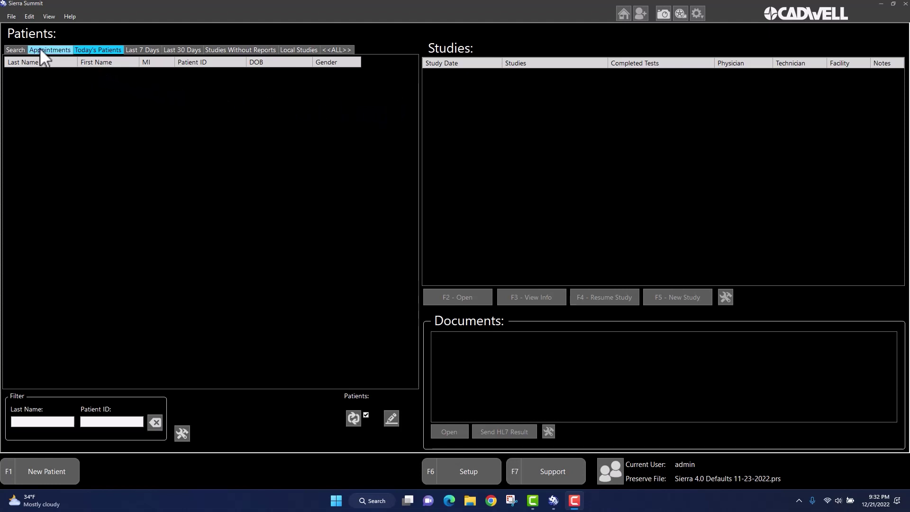
Open Sierra Summit's System Setup dialog, which lists ReportHeader.doc as the report header.
left_click(30, 17)
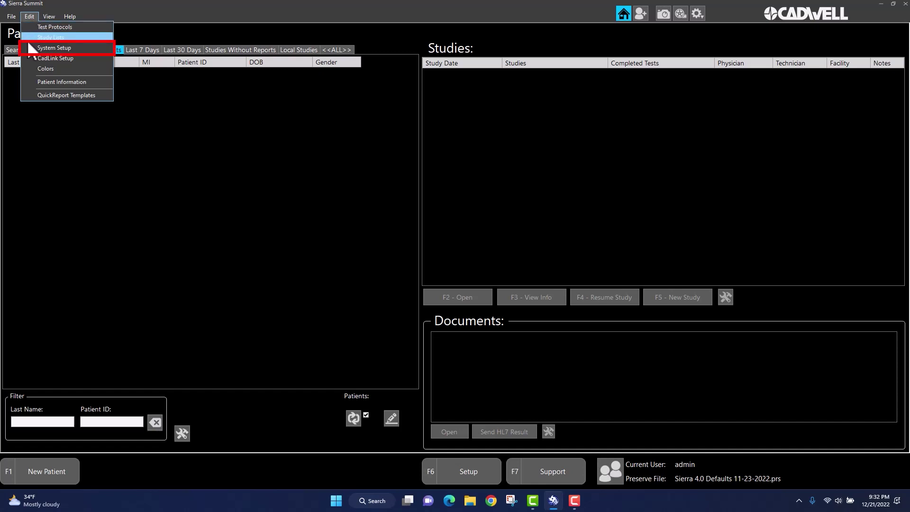
left_click(35, 48)
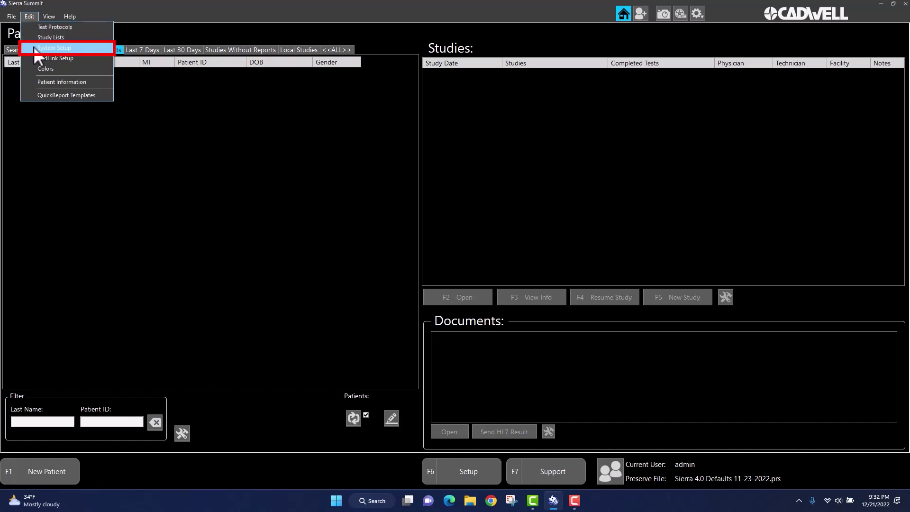
left_click(82, 50)
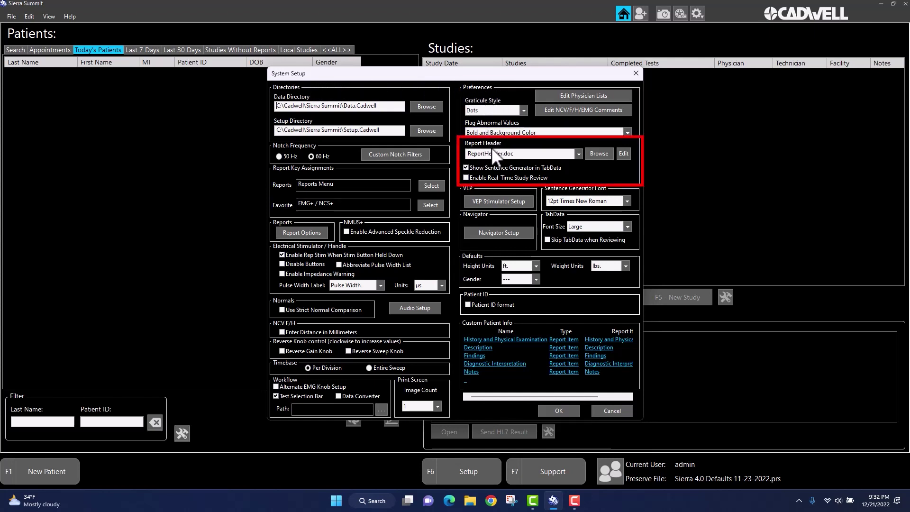
Open ReportHeader.doc in Word for editing and select its Sierra logo.
left_click(623, 153)
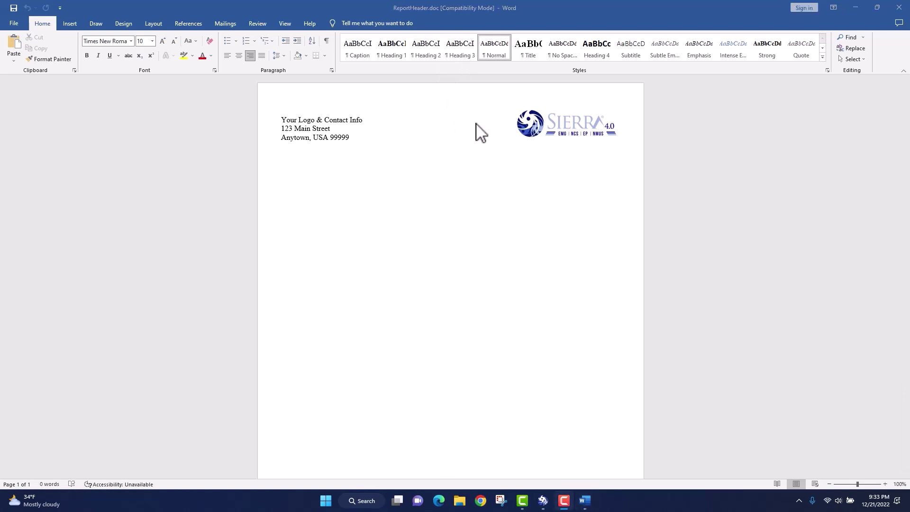
left_click(576, 135)
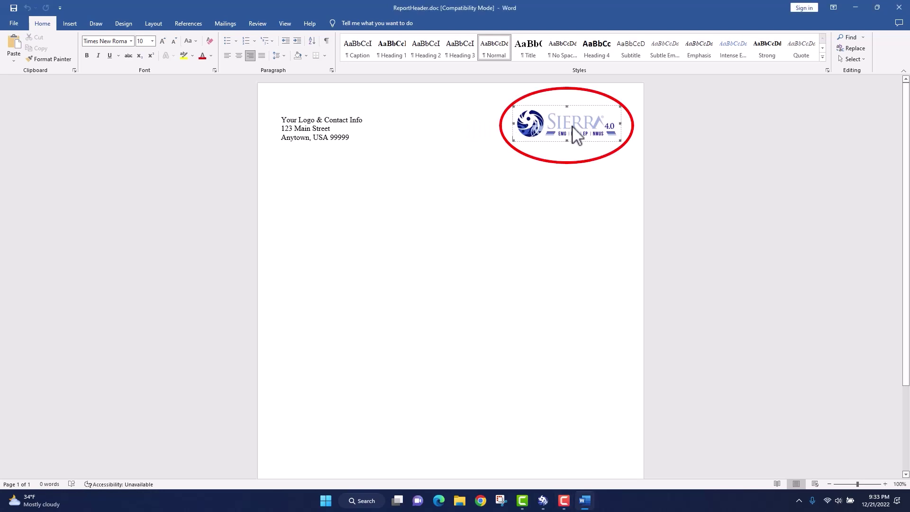
double_click(575, 135)
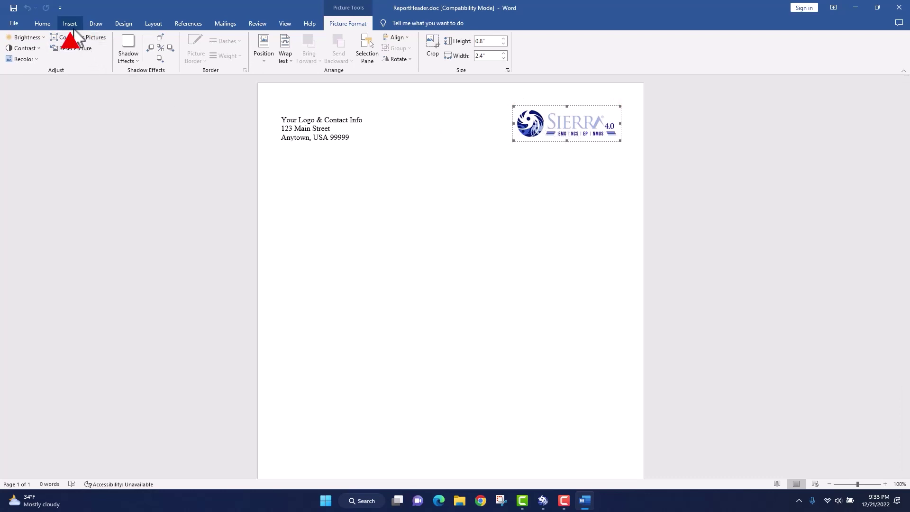
left_click(70, 24)
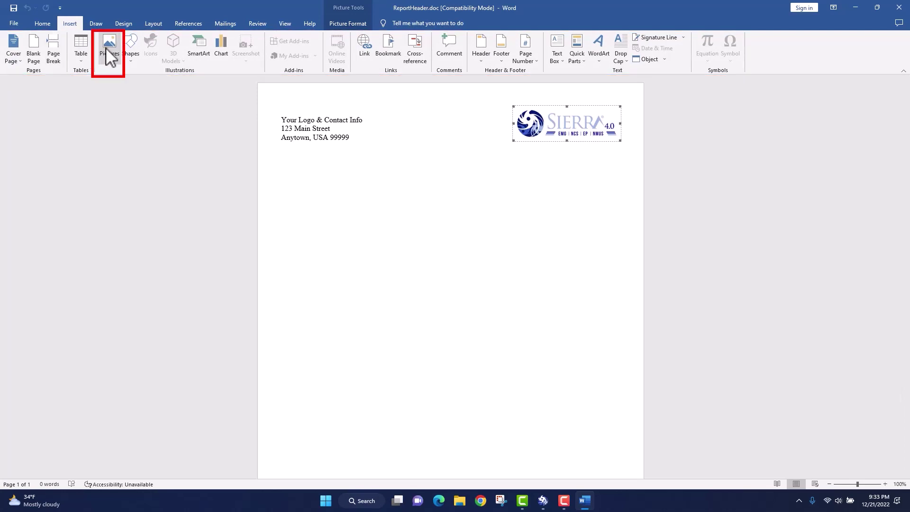
Swap the Sierra logo for Cadwell Logo.png and enlarge it to 1.04 by 4.1 inches.
left_click(112, 54)
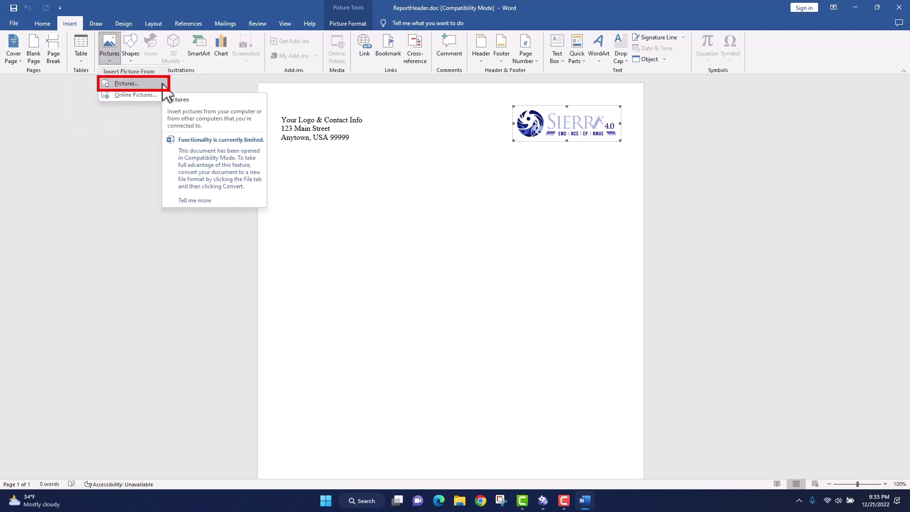
left_click(162, 85)
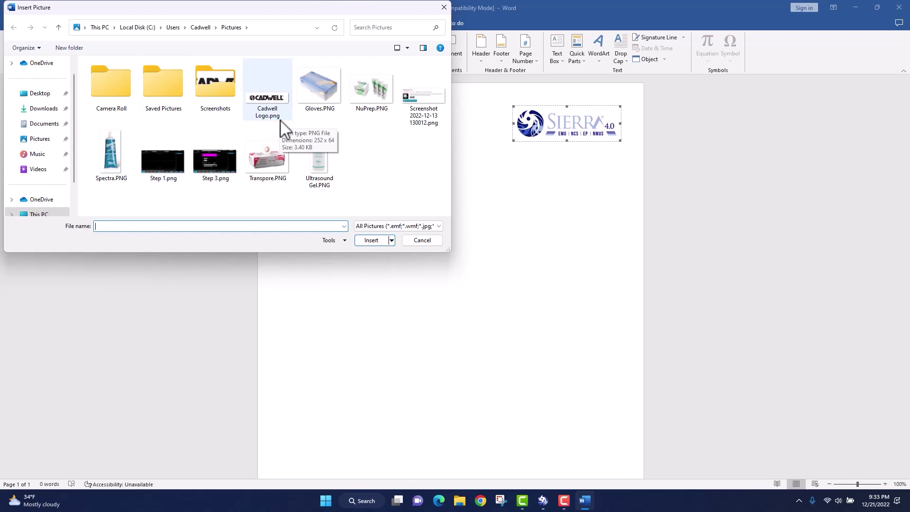
double_click(267, 92)
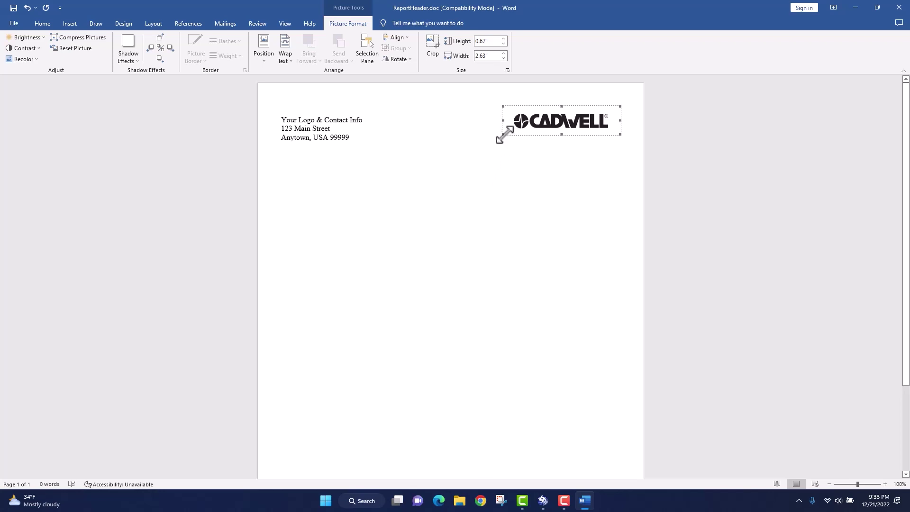
left_click_drag(503, 134, 480, 153)
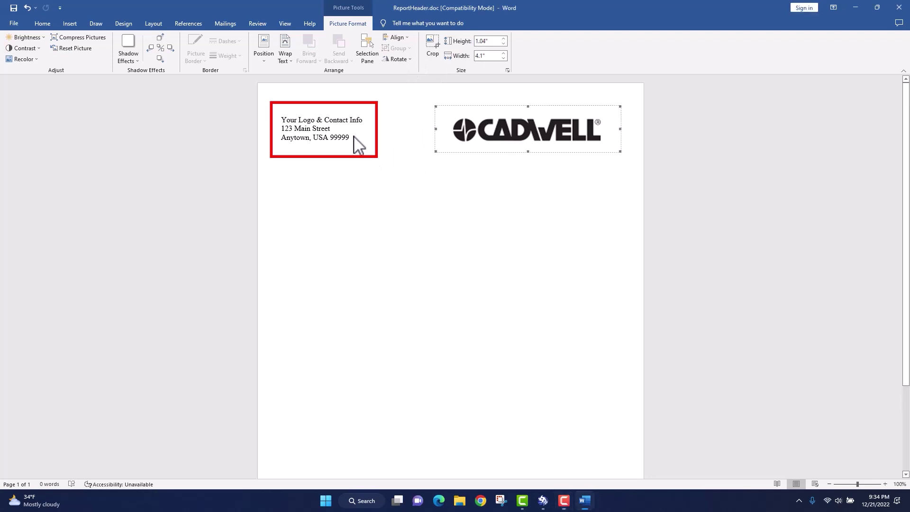
Paste 'Cadwell, 909 N. Kellogg Street, Kennewick, WA 99336' over the placeholder address text.
left_click(354, 136)
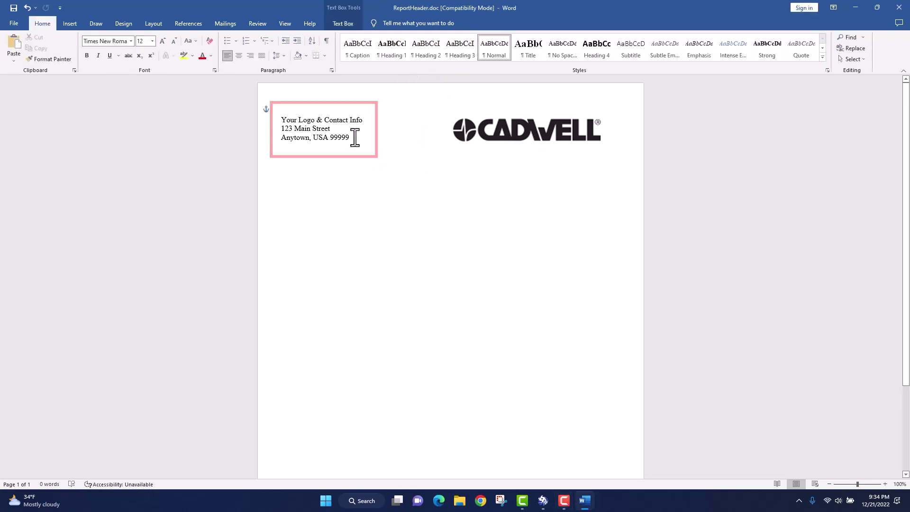
left_click_drag(353, 137, 284, 120)
key("ctrl+v")
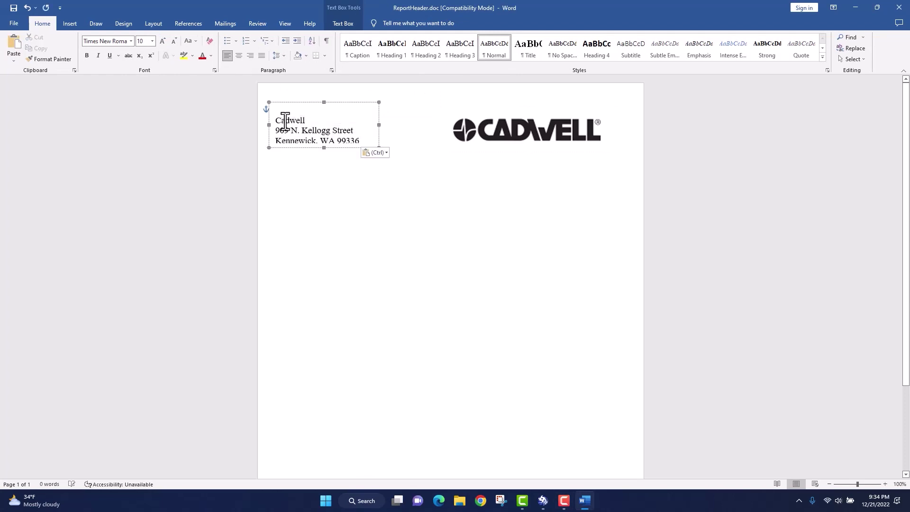
left_click(324, 145)
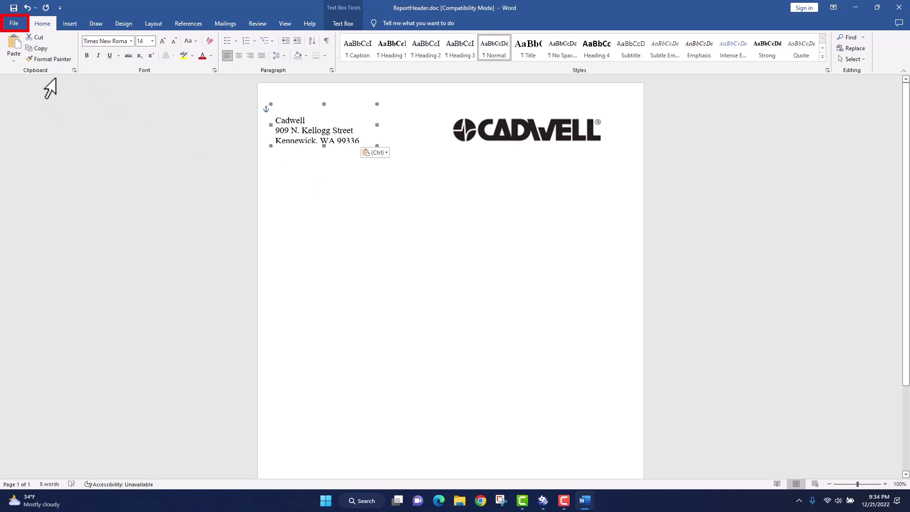
Save the document as 'Cadwell Report Header' in the Setup.Cadwell folder.
left_click(14, 24)
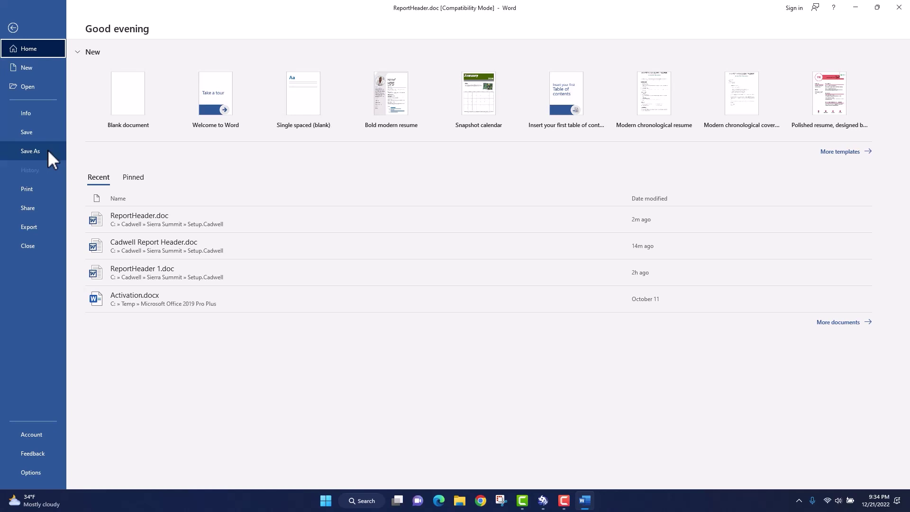
left_click(31, 151)
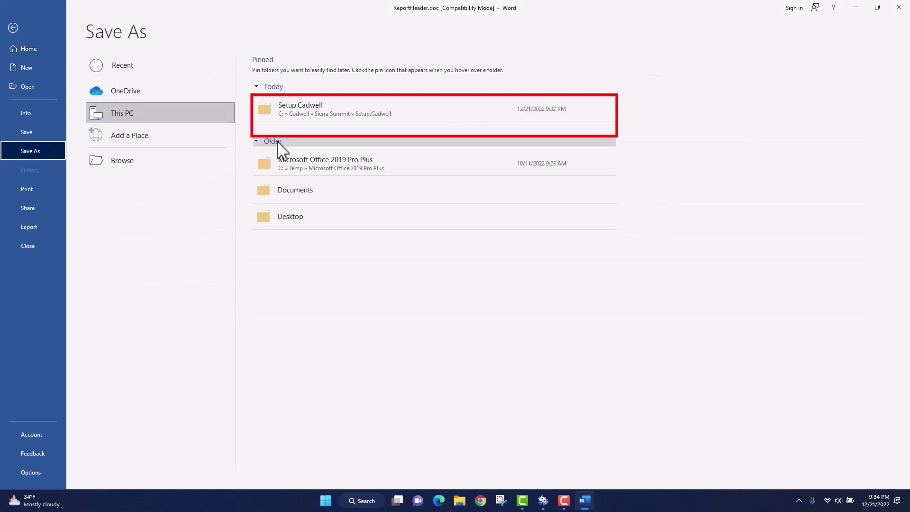
left_click(357, 114)
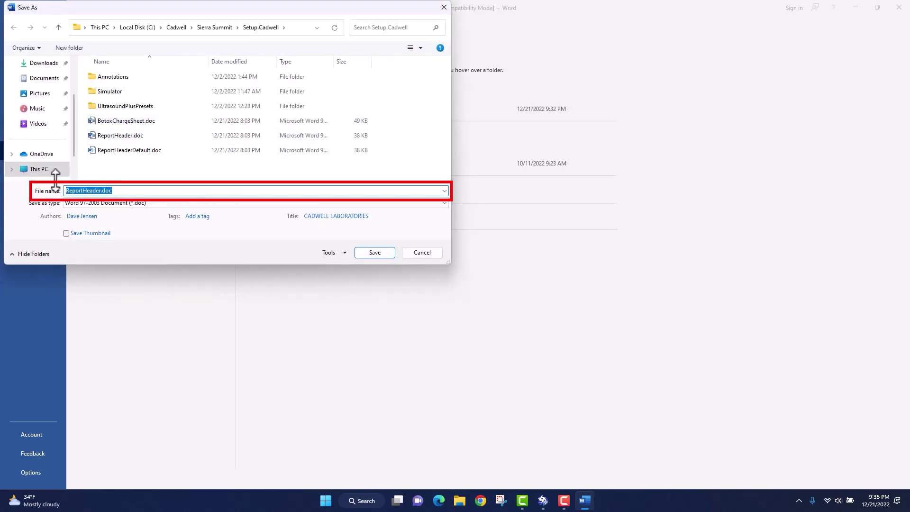
type("Cadwell Report ")
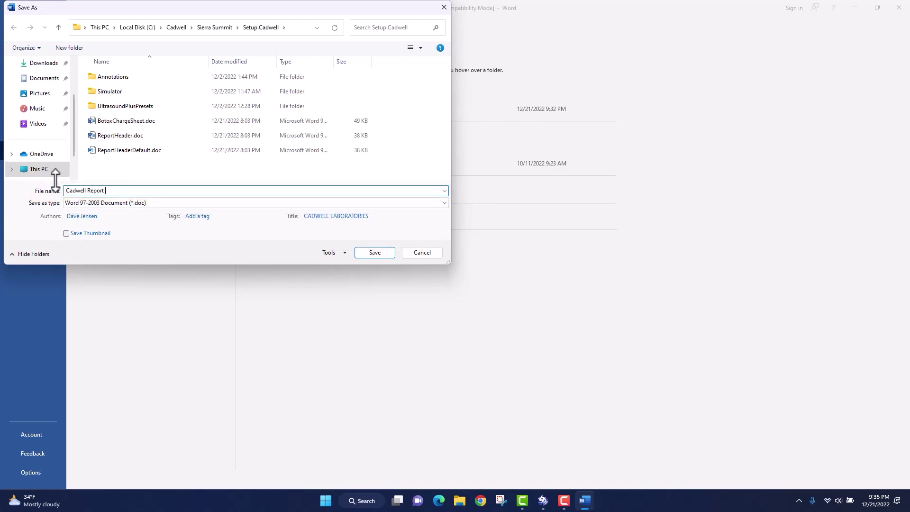
type("Header")
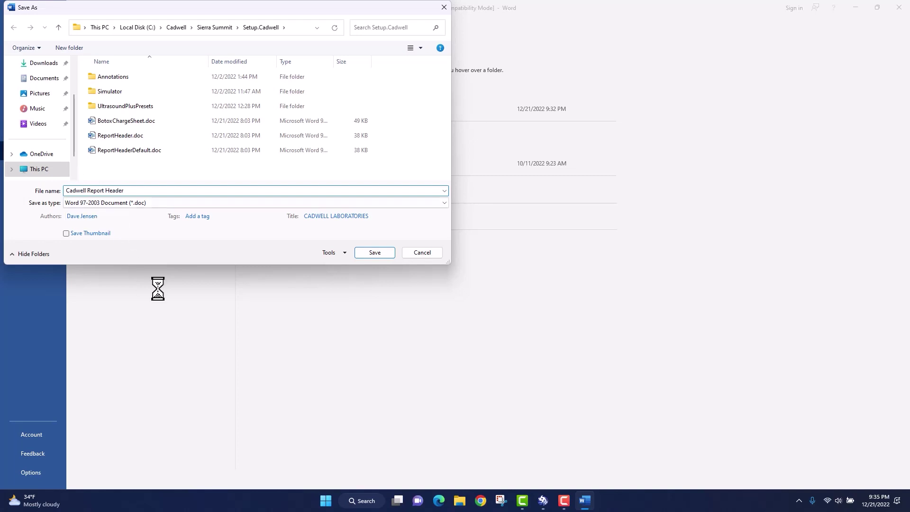
left_click(375, 252)
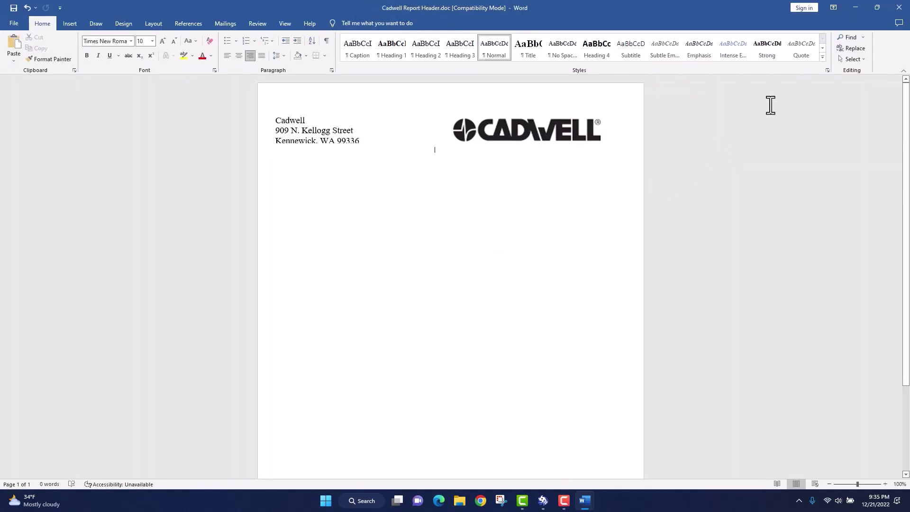
Close Word and browse to Cadwell Report Header.doc as Sierra Summit's report header file.
left_click(897, 8)
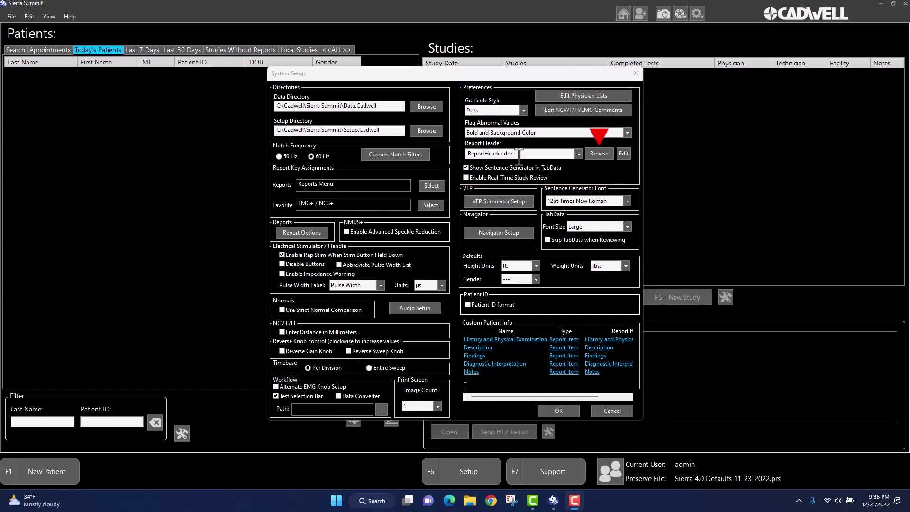
left_click(599, 153)
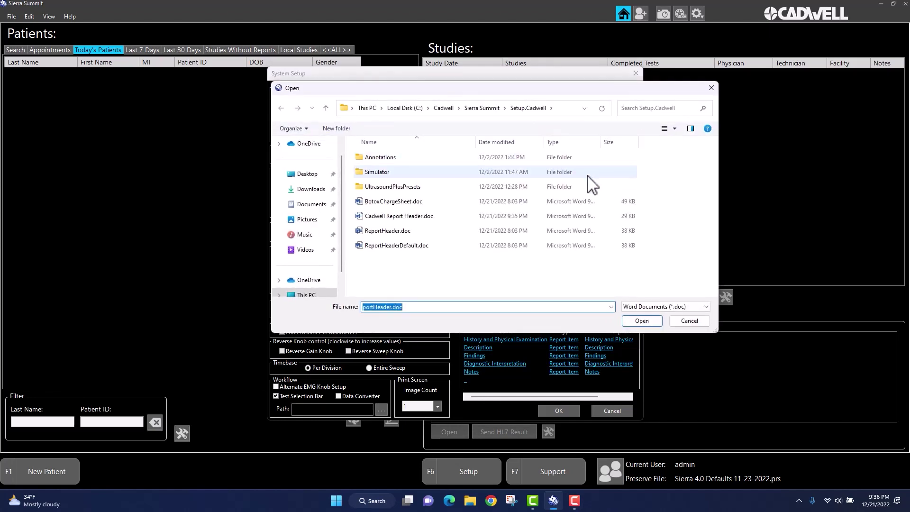
left_click(428, 219)
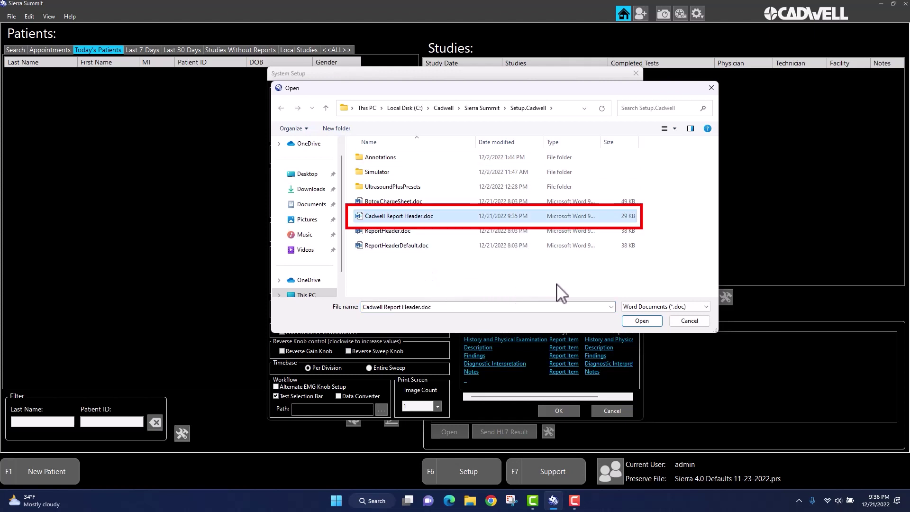
left_click(642, 321)
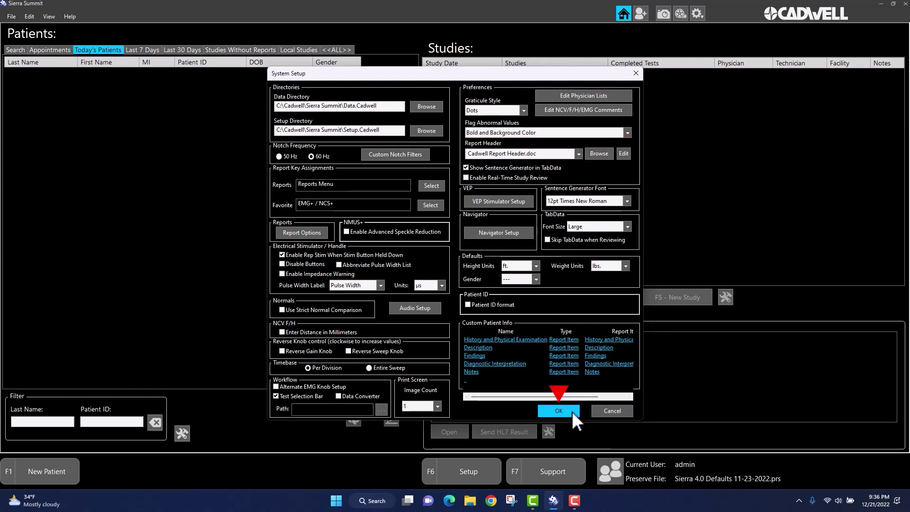
Apply the System Setup, then confirm replacing the CadLink preserve file with an updated version.
left_click(571, 411)
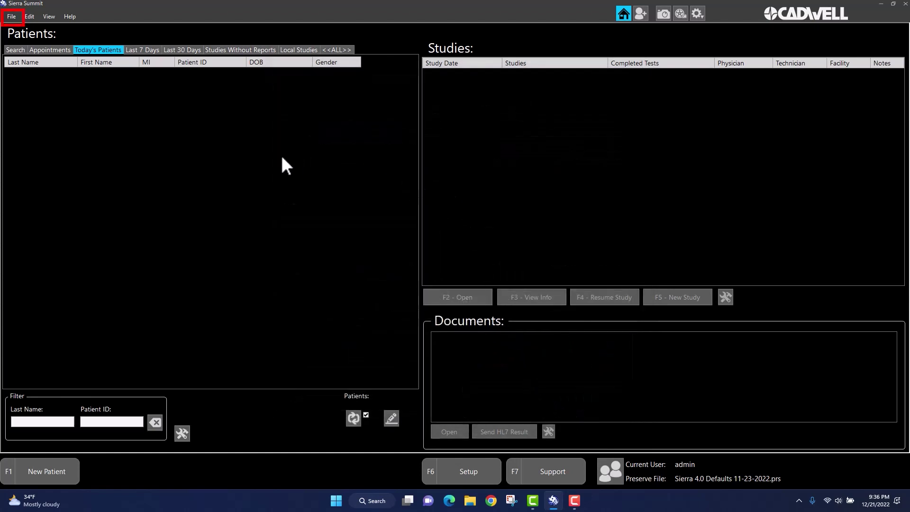
left_click(14, 17)
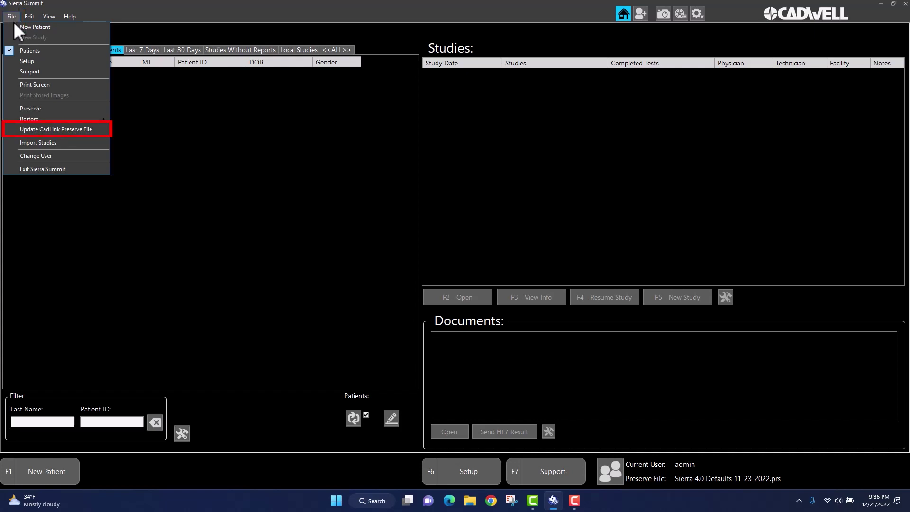
left_click(76, 128)
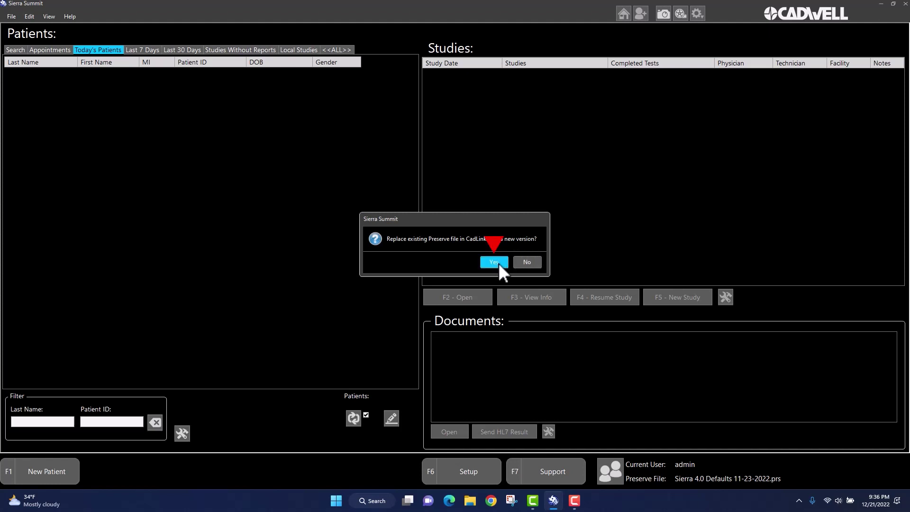
left_click(495, 262)
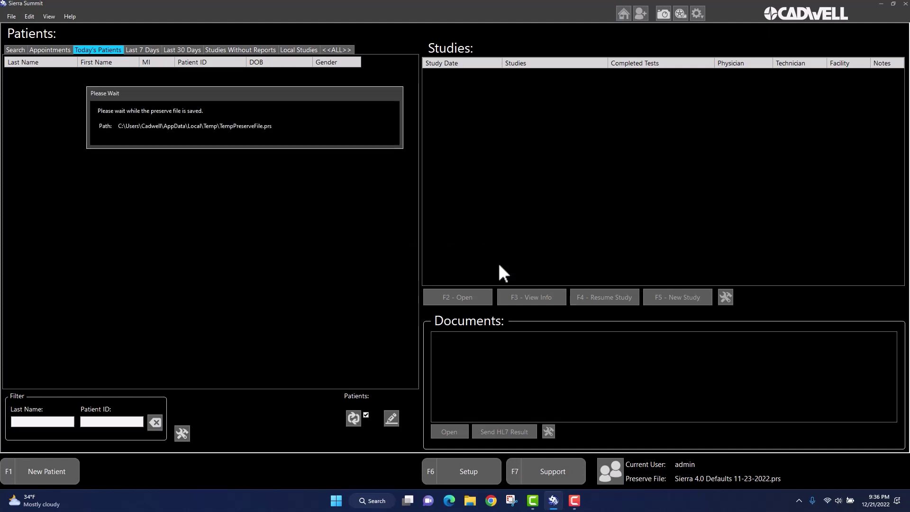